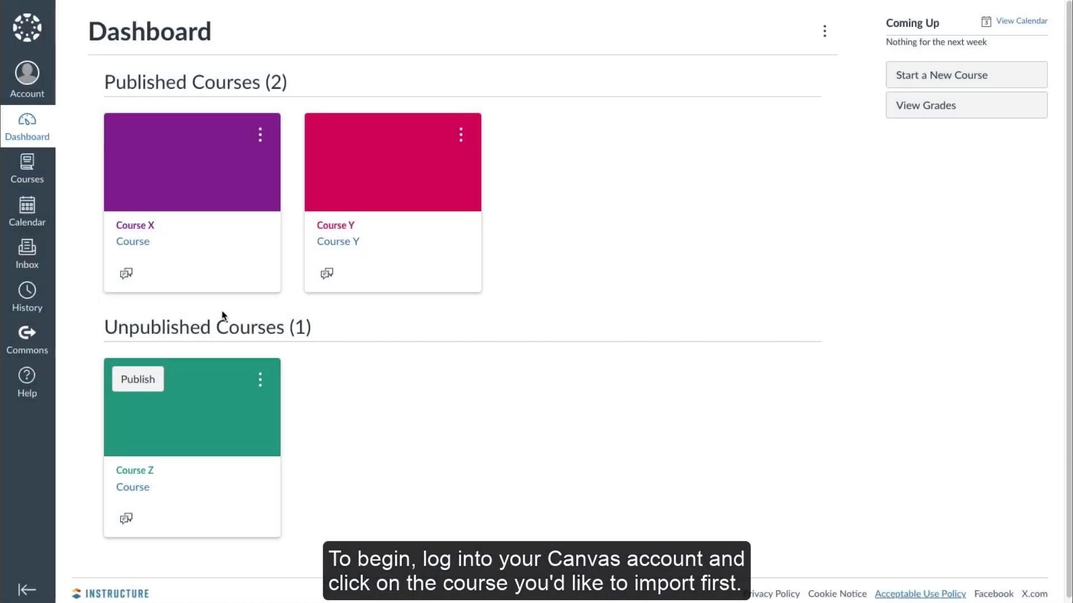
- Open Course X from the Dashboard and launch Writable from its course menu
{"action": "left_click", "coordinate": [134, 227]}
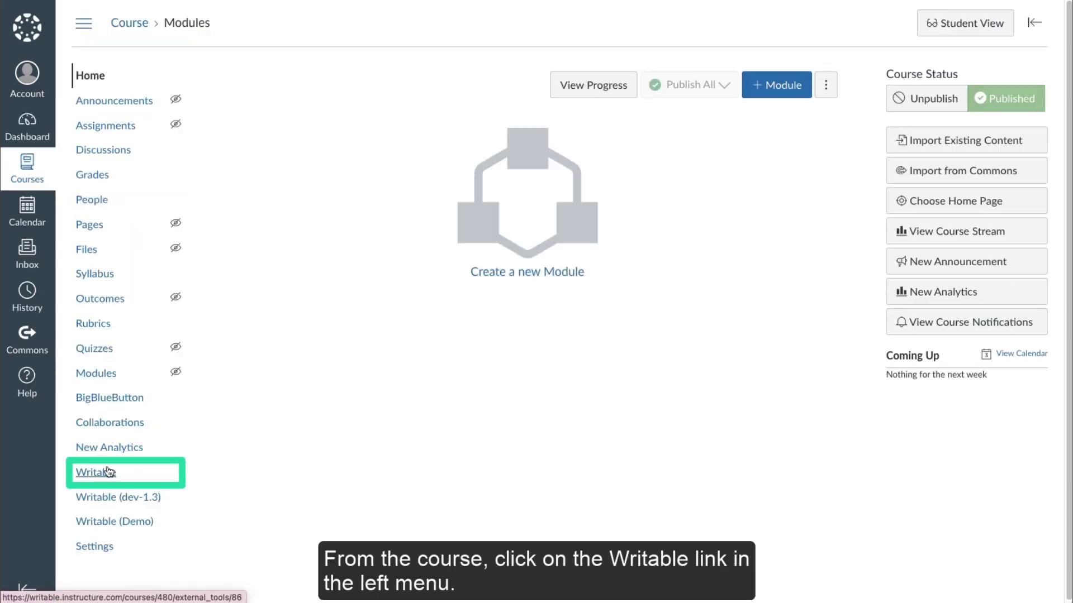
{"action": "left_click", "coordinate": [140, 476]}
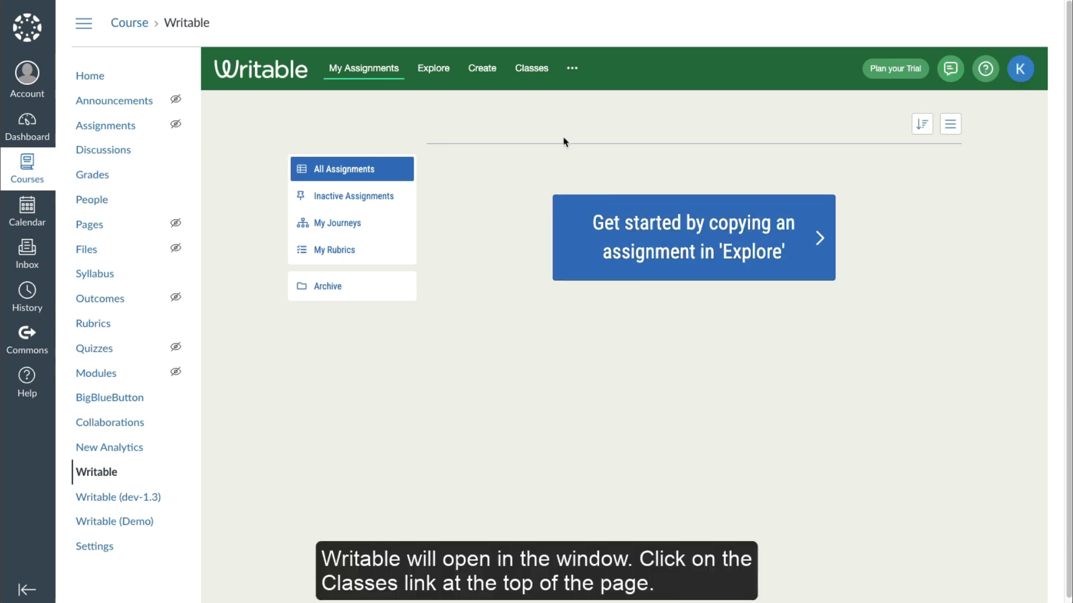
- Import Course Y and Course Z into Writable's Classes, then expand Course X's roster
{"action": "left_click", "coordinate": [531, 76]}
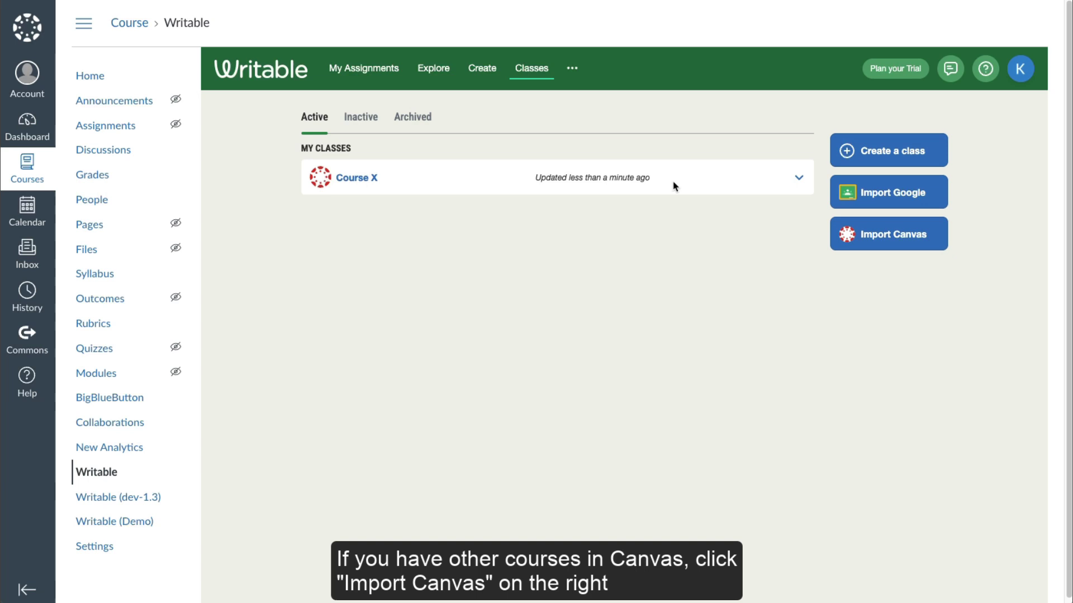
{"action": "left_click", "coordinate": [880, 245]}
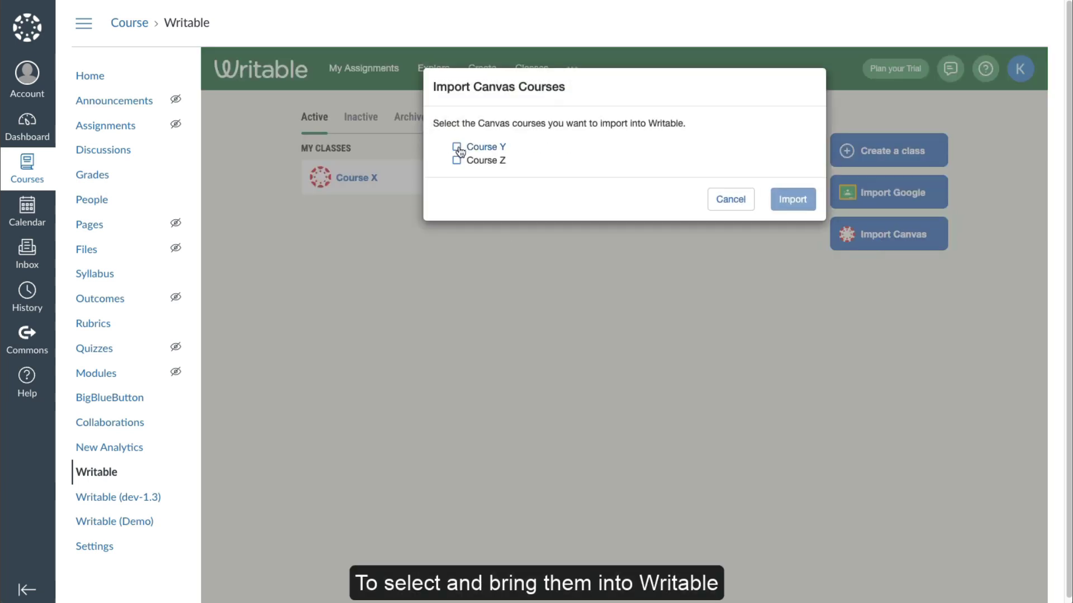
{"action": "left_click", "coordinate": [456, 147]}
{"action": "left_click", "coordinate": [457, 161]}
{"action": "left_click", "coordinate": [796, 199]}
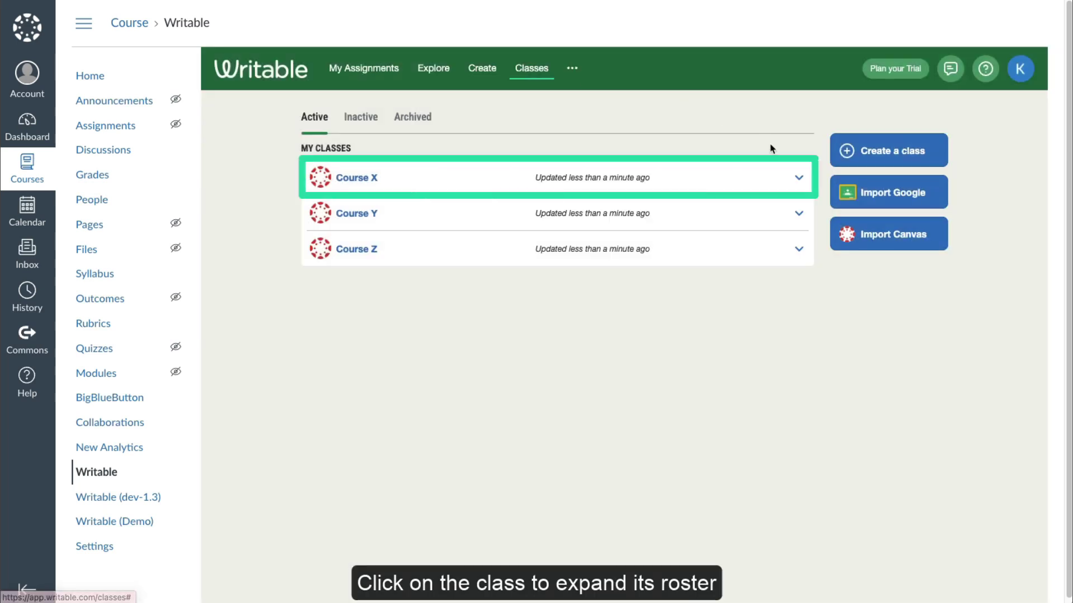
{"action": "left_click", "coordinate": [799, 179]}
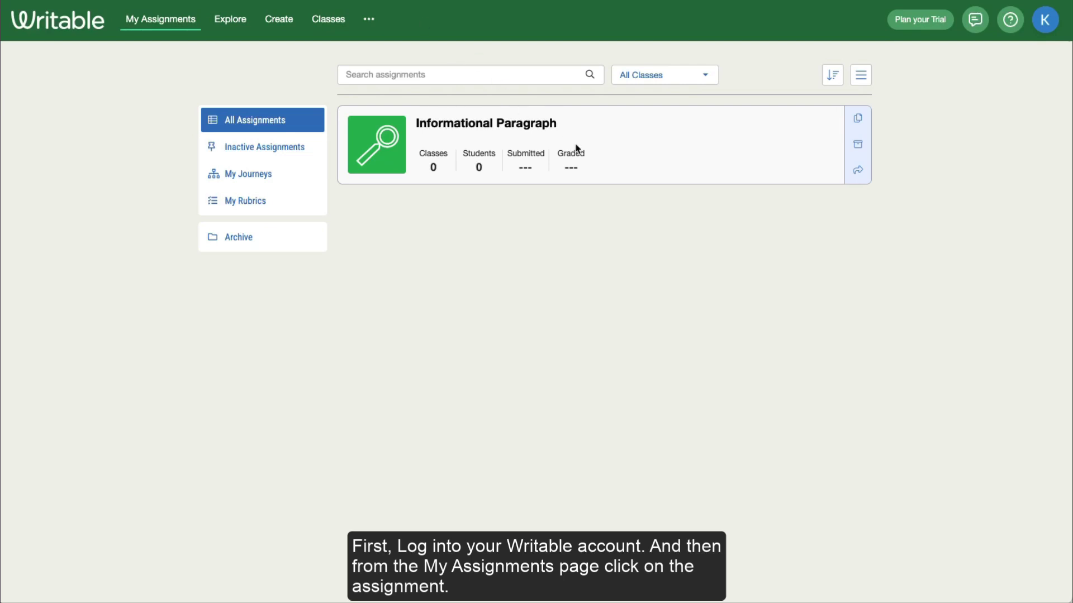
- Start assigning Informational Paragraph to Course X, Course Y and Course Z
{"action": "left_click", "coordinate": [624, 143]}
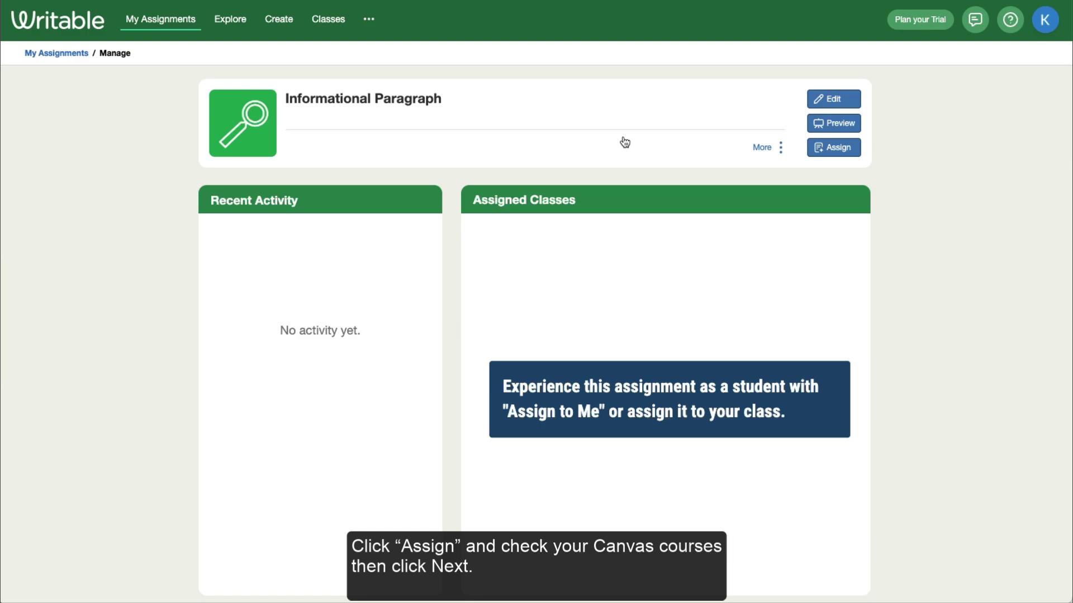
{"action": "left_click", "coordinate": [834, 152]}
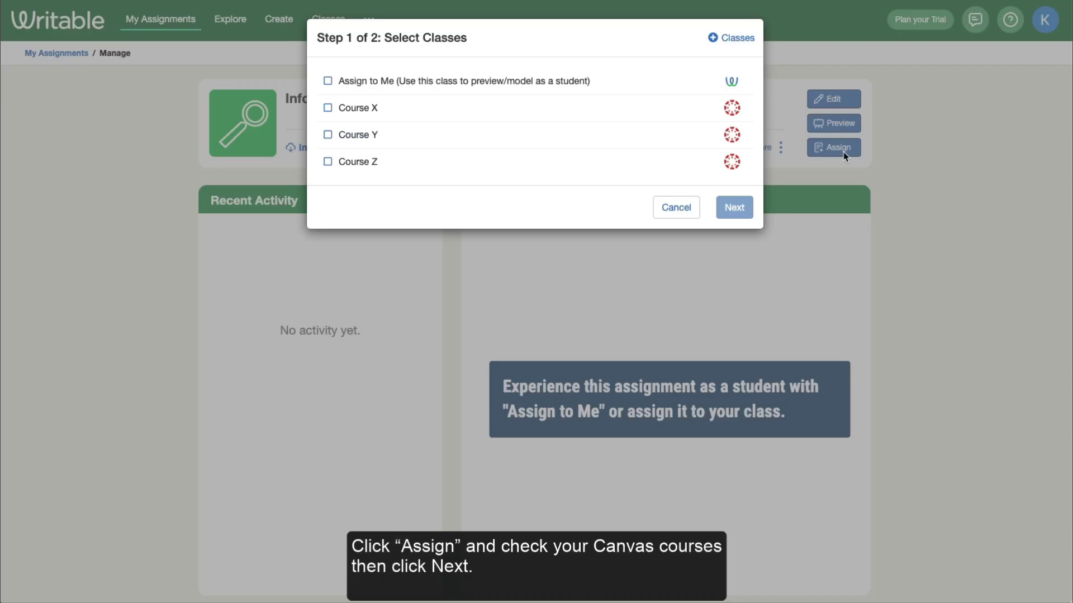
{"action": "left_click", "coordinate": [368, 108]}
{"action": "left_click", "coordinate": [368, 136]}
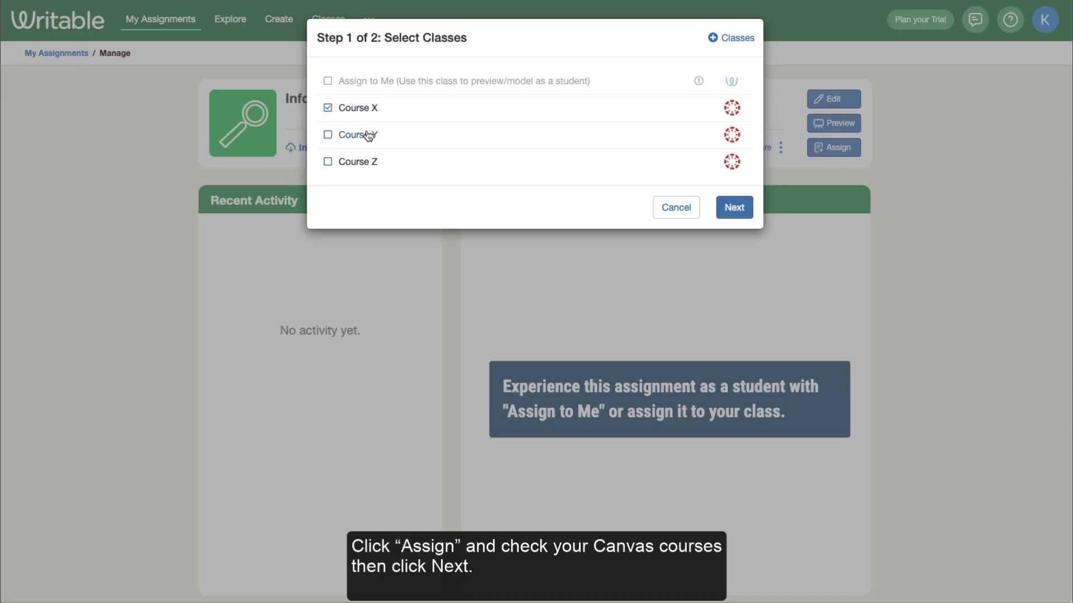
{"action": "left_click", "coordinate": [367, 162]}
{"action": "left_click", "coordinate": [741, 216]}
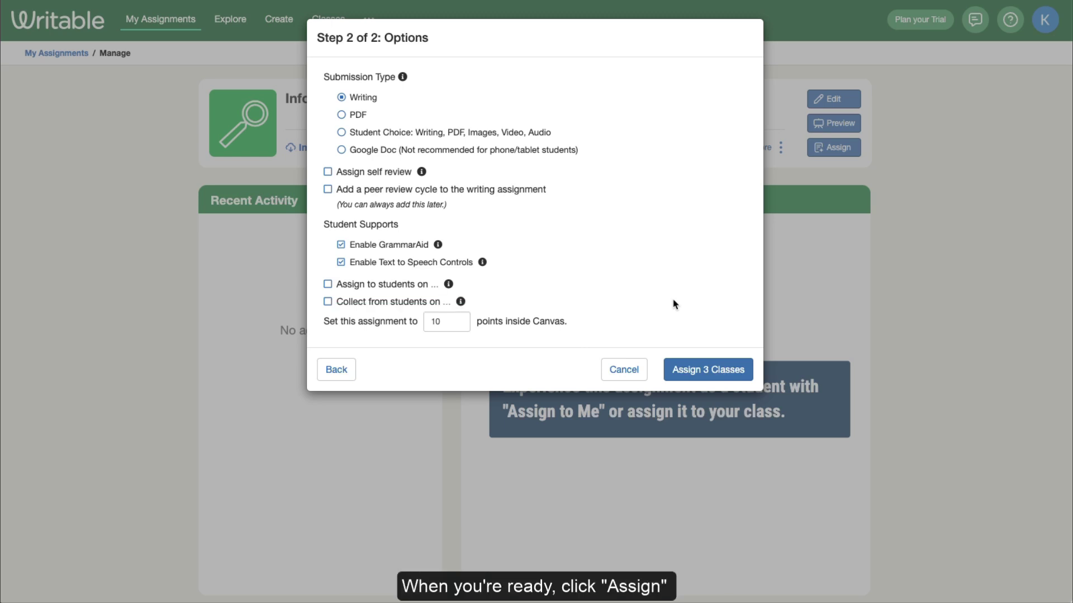
- Assign to all three classes, then open Informational Paragraph (Course X)'s Writable dashboard in a new window
{"action": "left_click", "coordinate": [724, 371]}
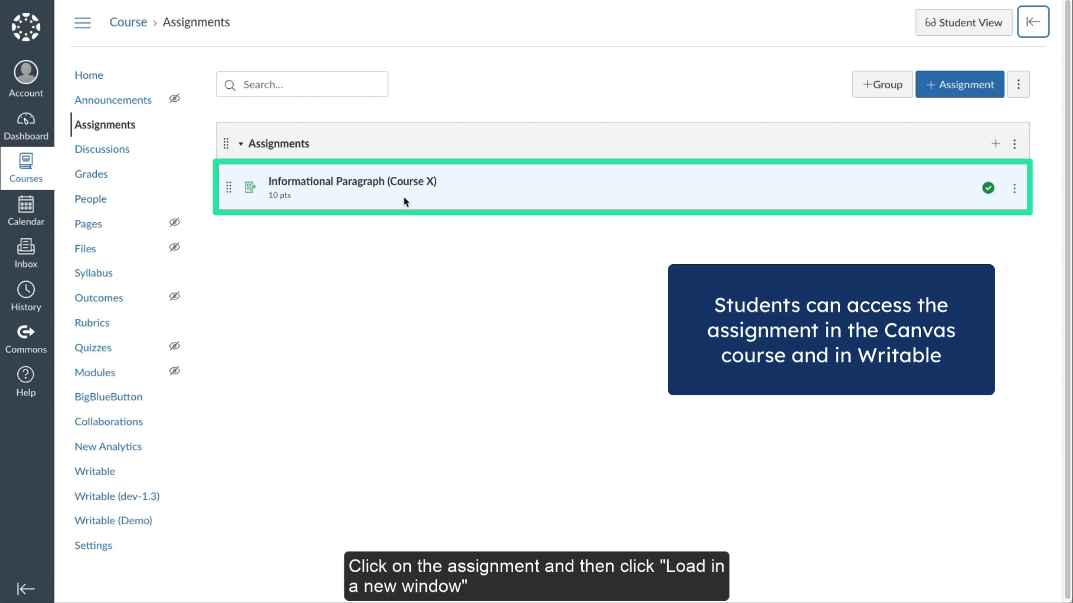
{"action": "left_click", "coordinate": [402, 183]}
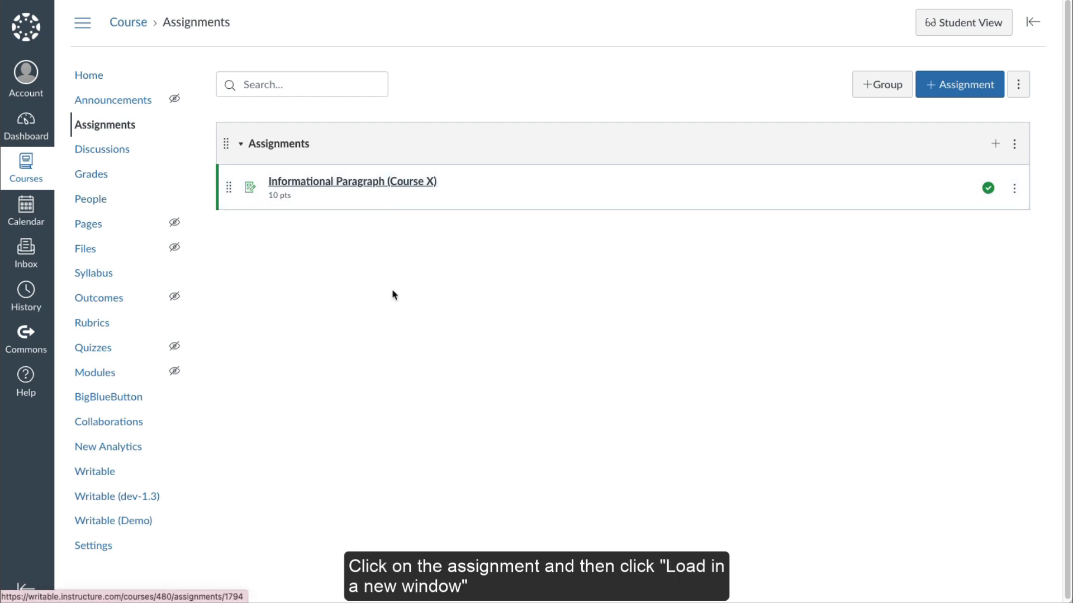
{"action": "left_click", "coordinate": [247, 347]}
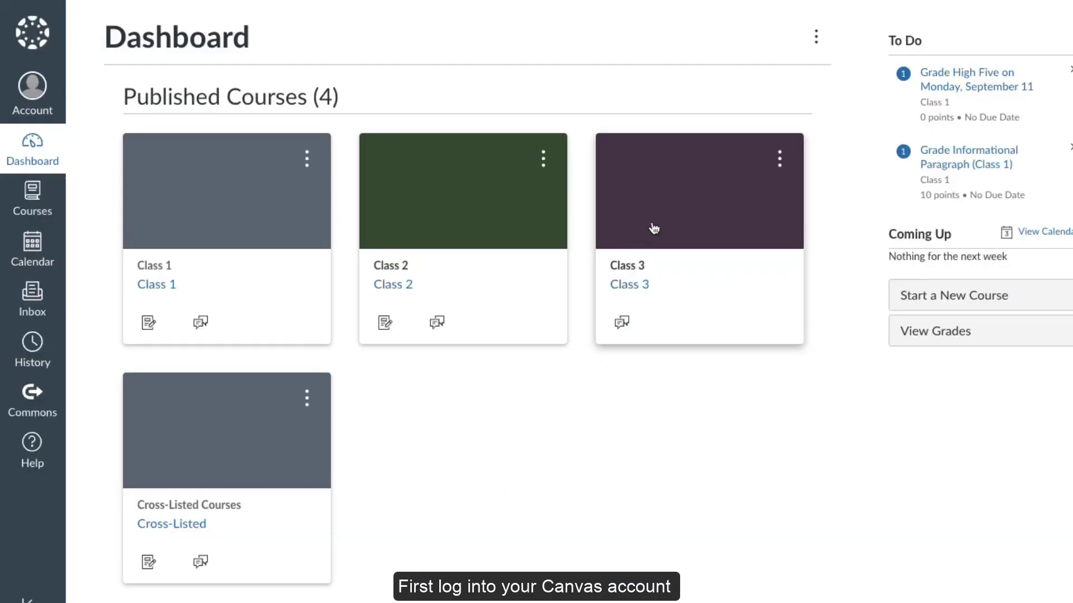
- Draft a new Class 3 assignment named 'Writable Unit 1' worth 100 points
{"action": "left_click", "coordinate": [654, 229]}
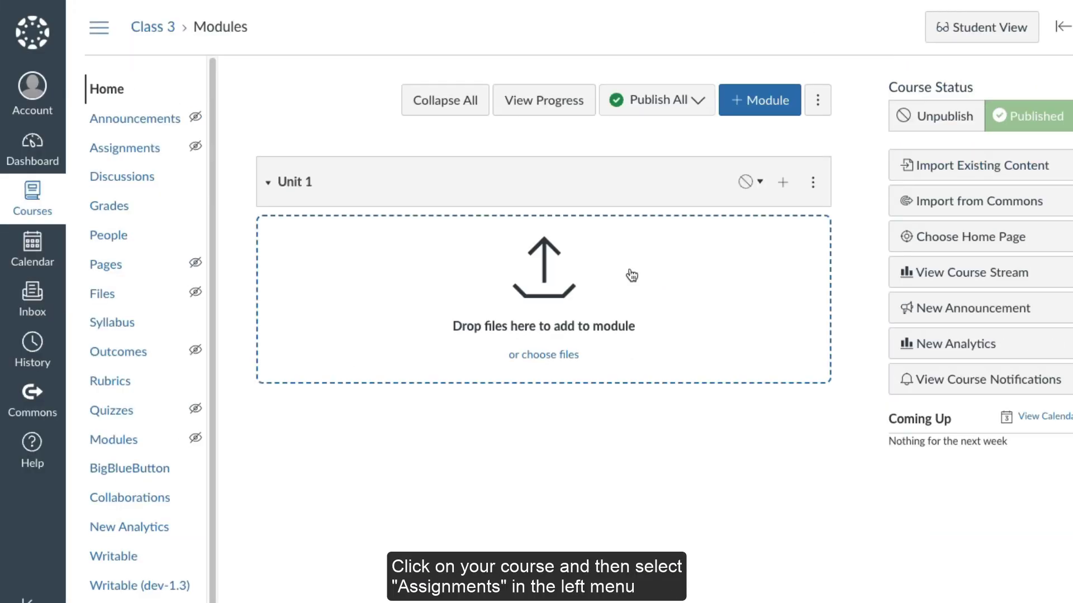
{"action": "left_click", "coordinate": [121, 150]}
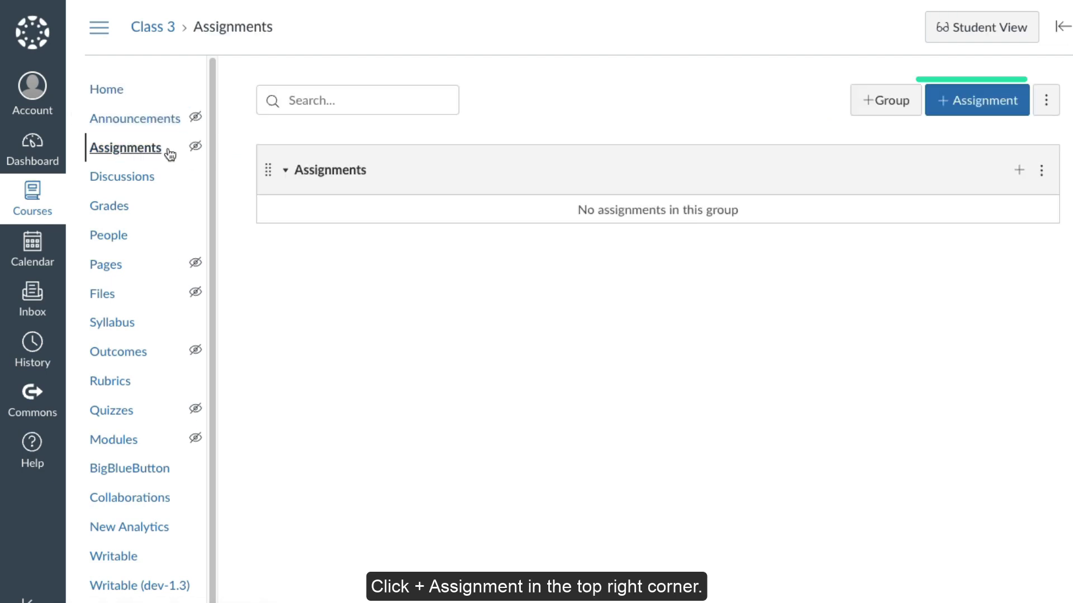
{"action": "left_click", "coordinate": [962, 106]}
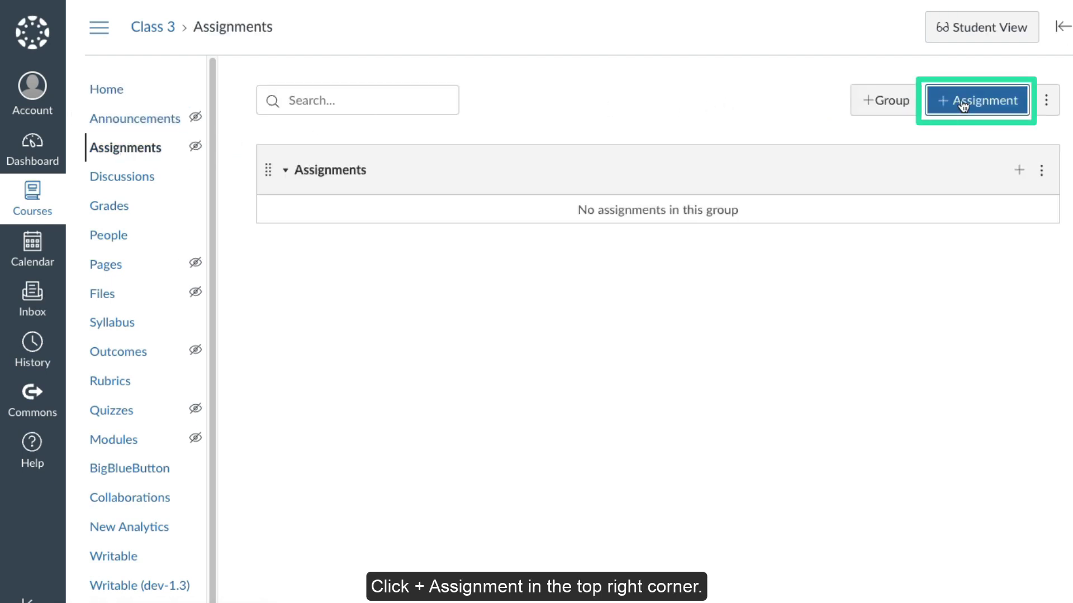
{"action": "type", "text": "Writable Unit 1"}
{"action": "scroll", "coordinate": [785, 295], "scroll_direction": "down", "scroll_amount": 1}
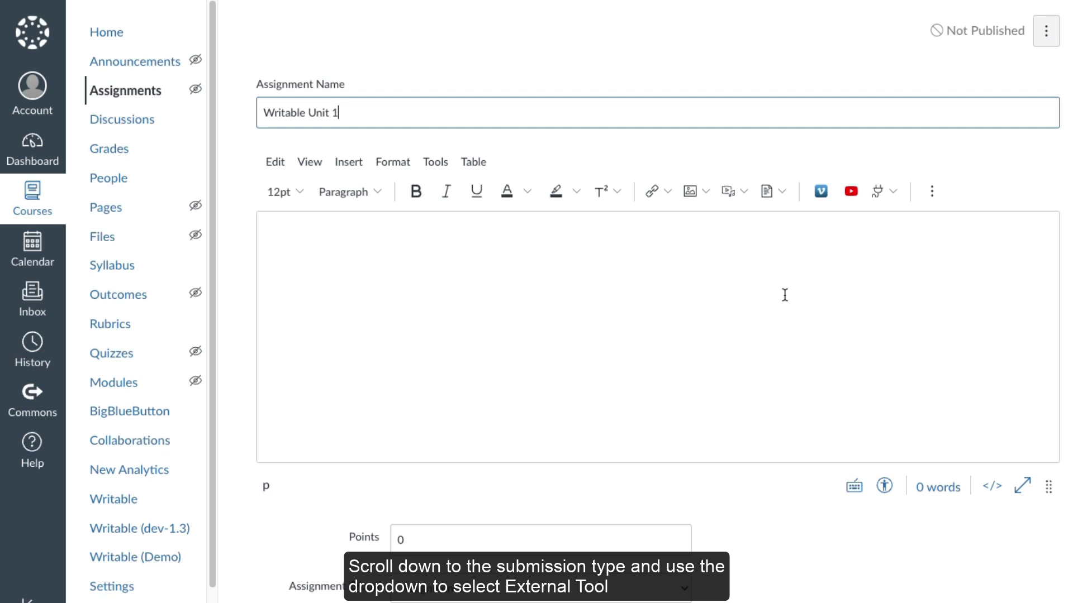
{"action": "scroll", "coordinate": [785, 295], "scroll_direction": "down", "scroll_amount": 8}
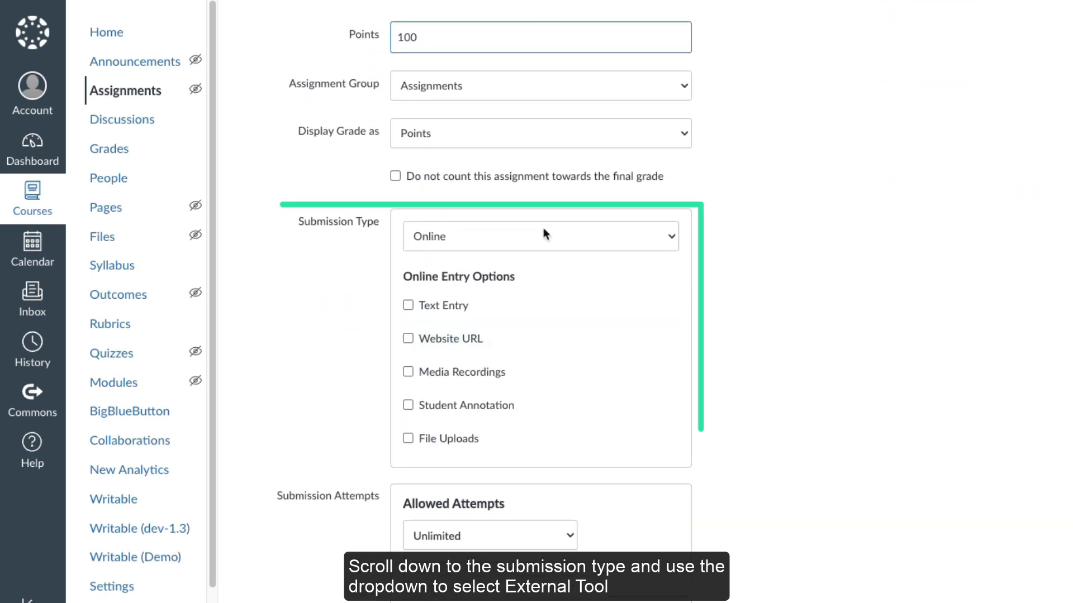
{"action": "left_click", "coordinate": [553, 239]}
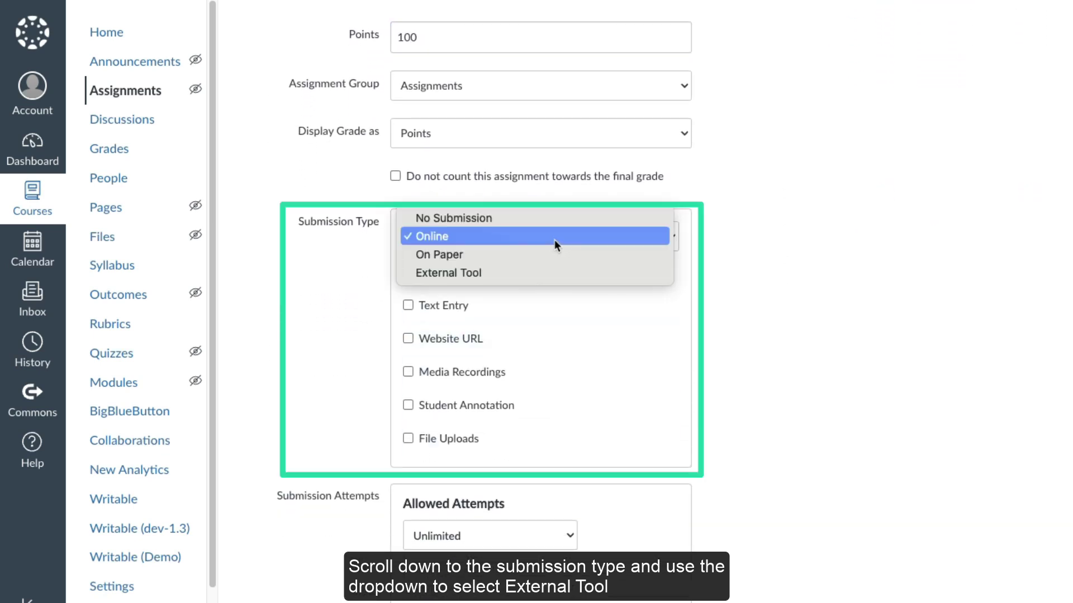
- Set the submission type to External Tool and pick the production Writable tool
{"action": "left_click", "coordinate": [562, 272]}
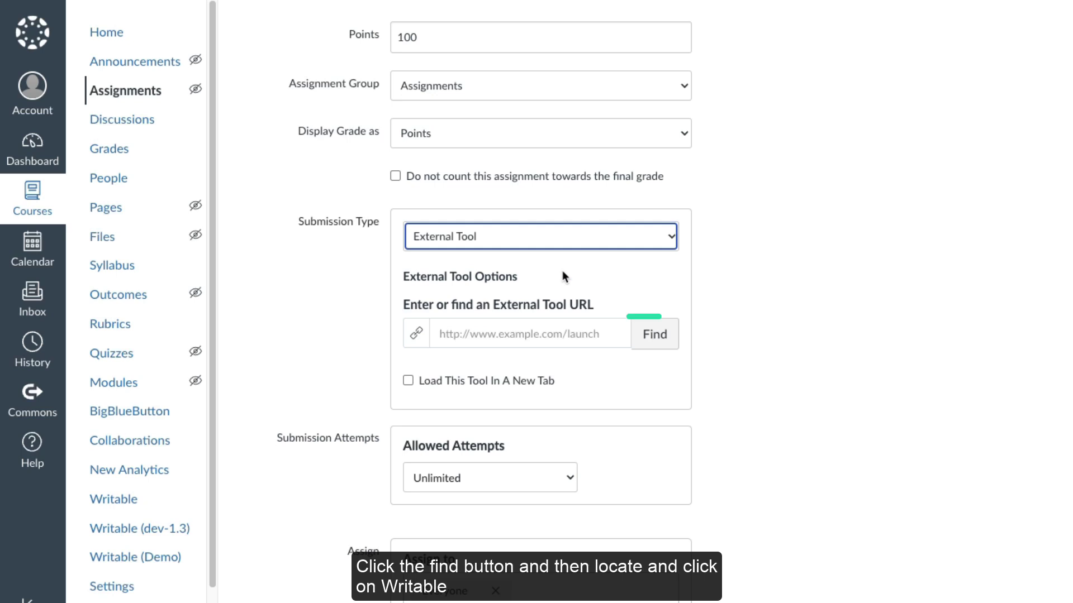
{"action": "left_click", "coordinate": [654, 335]}
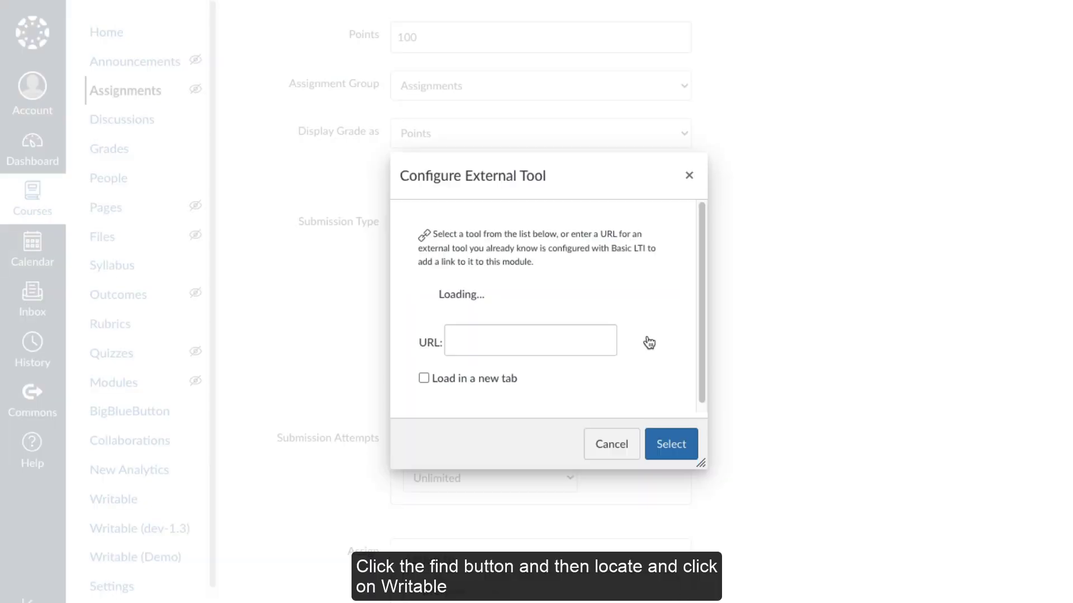
{"action": "scroll", "coordinate": [625, 352], "scroll_direction": "down", "scroll_amount": 2}
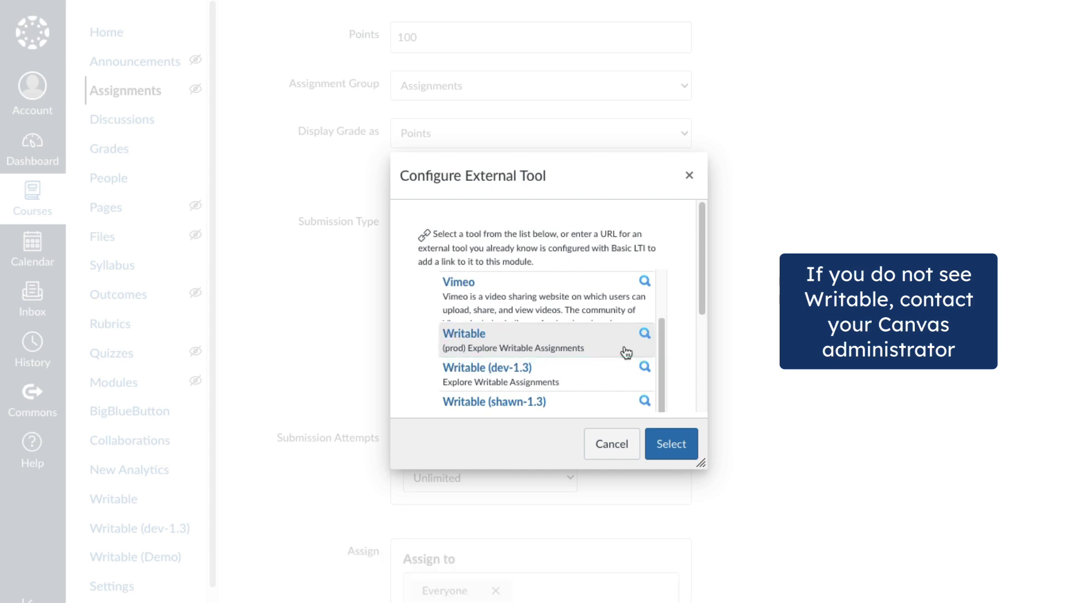
{"action": "left_click", "coordinate": [626, 352]}
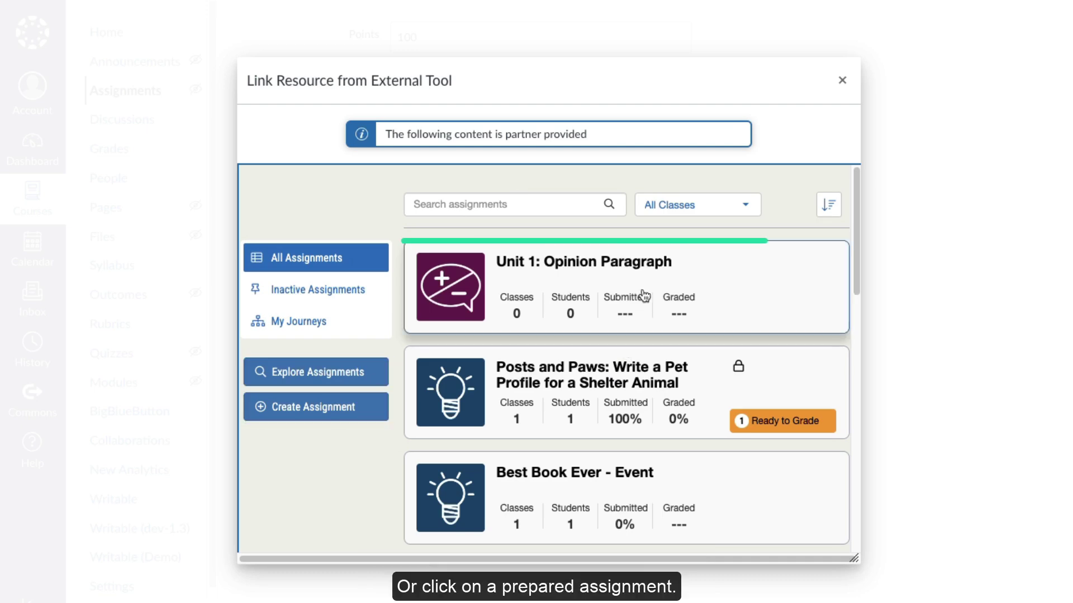
- Link Writable's Unit 1: Opinion Paragraph at 10 points and fill in the tool URL
{"action": "scroll", "coordinate": [642, 295], "scroll_direction": "down", "scroll_amount": 1}
{"action": "left_click", "coordinate": [639, 264]}
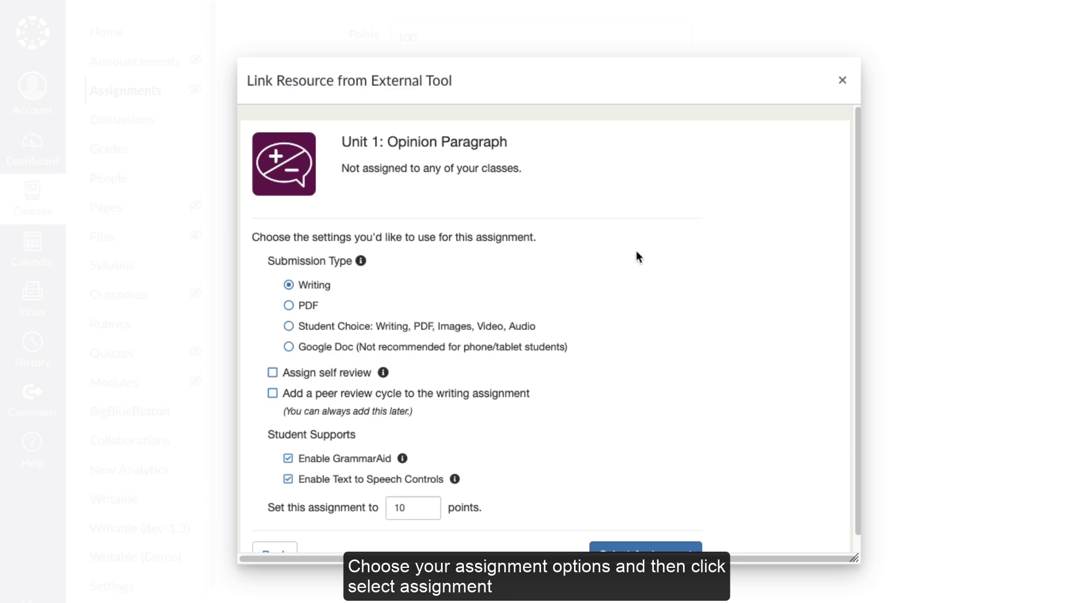
{"action": "scroll", "coordinate": [638, 261], "scroll_direction": "down", "scroll_amount": 1}
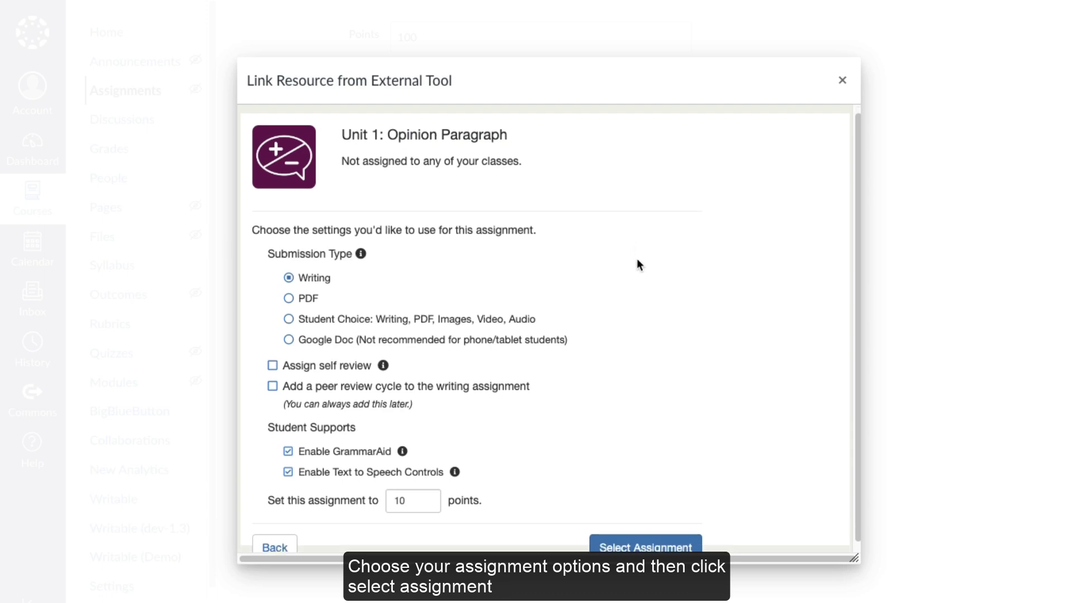
{"action": "left_click", "coordinate": [416, 486]}
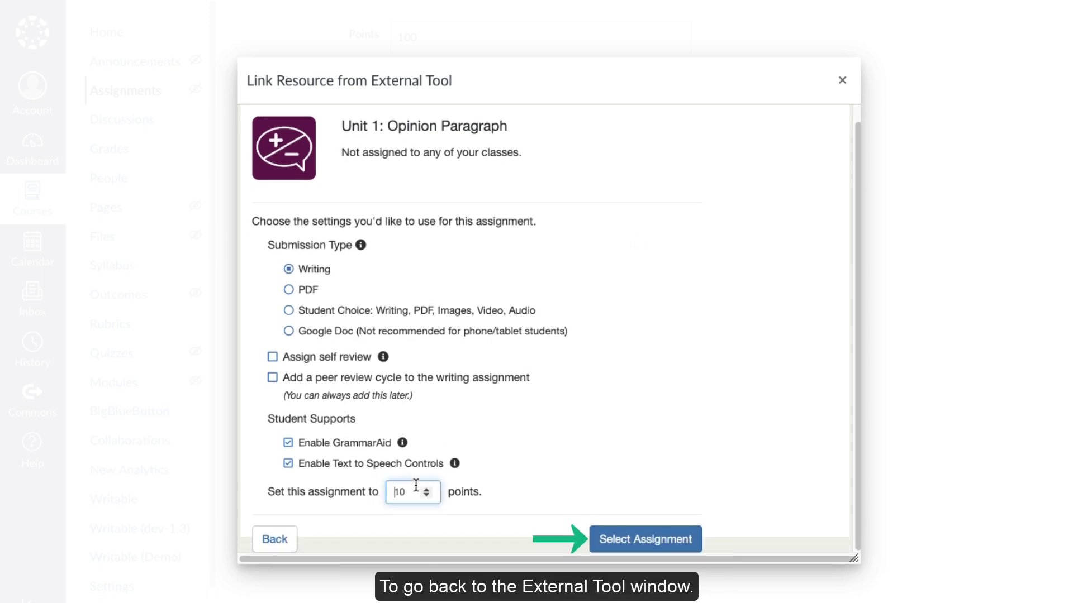
{"action": "left_click", "coordinate": [645, 538]}
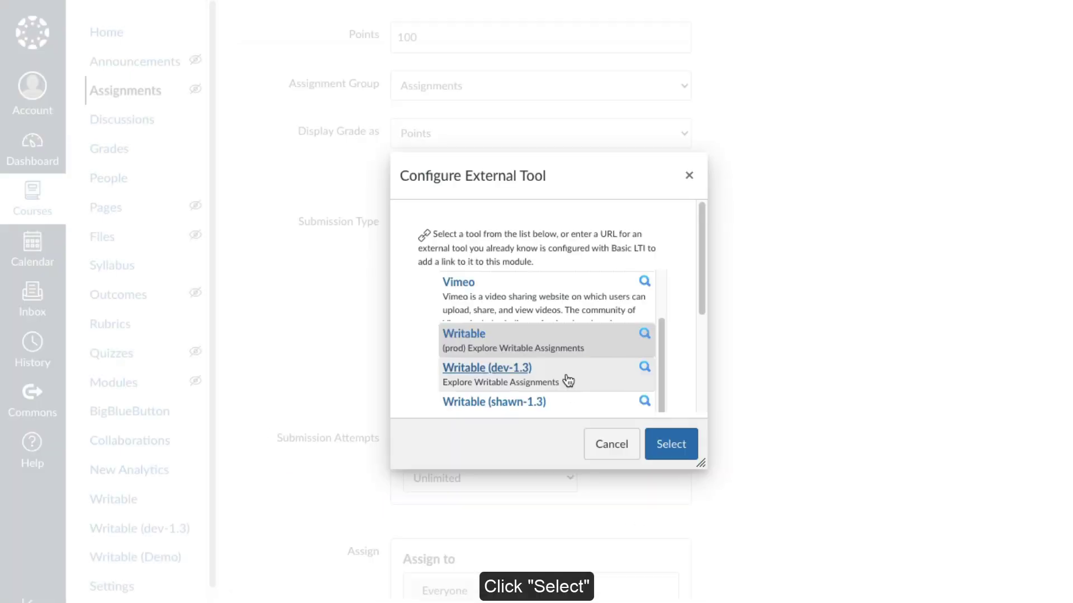
{"action": "left_click", "coordinate": [676, 439]}
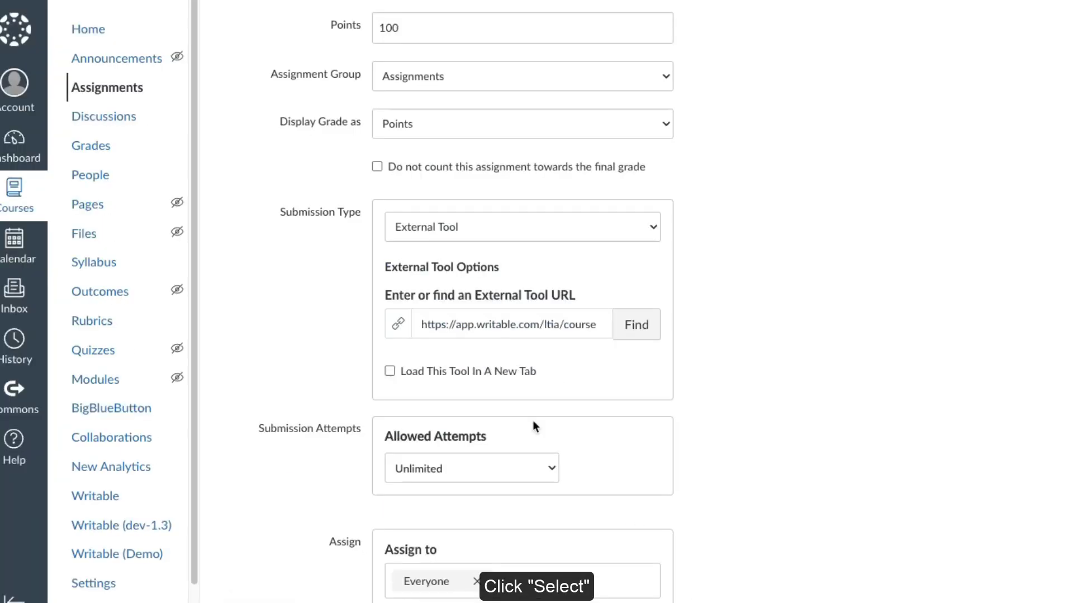
- Make Unit 1: Opinion Paragraph load in a new tab, save and publish, and open its dashboard
{"action": "left_click", "coordinate": [389, 371]}
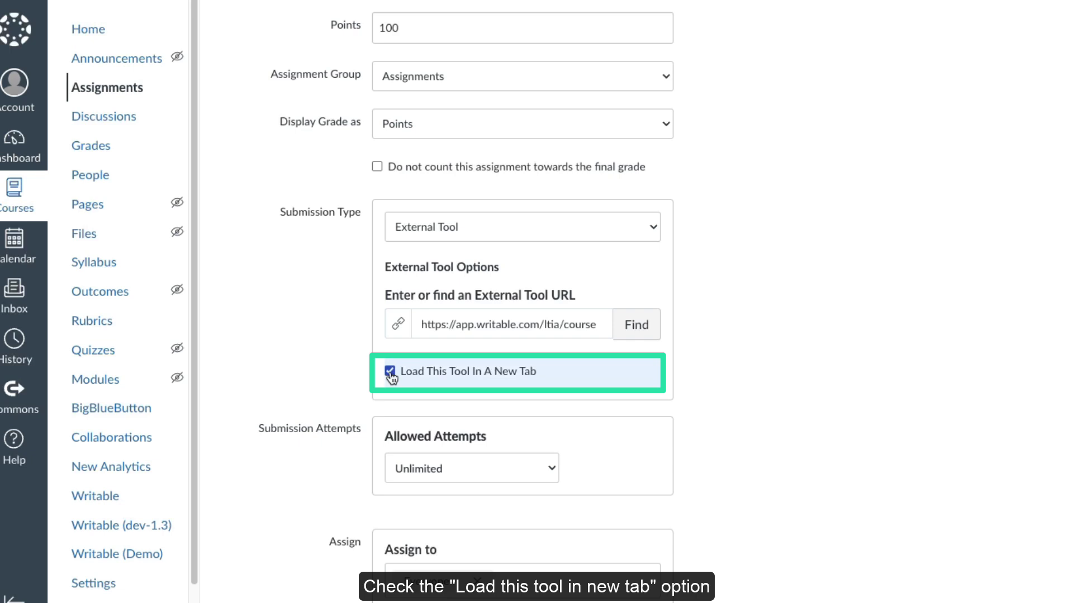
{"action": "scroll", "coordinate": [391, 379], "scroll_direction": "down", "scroll_amount": 5}
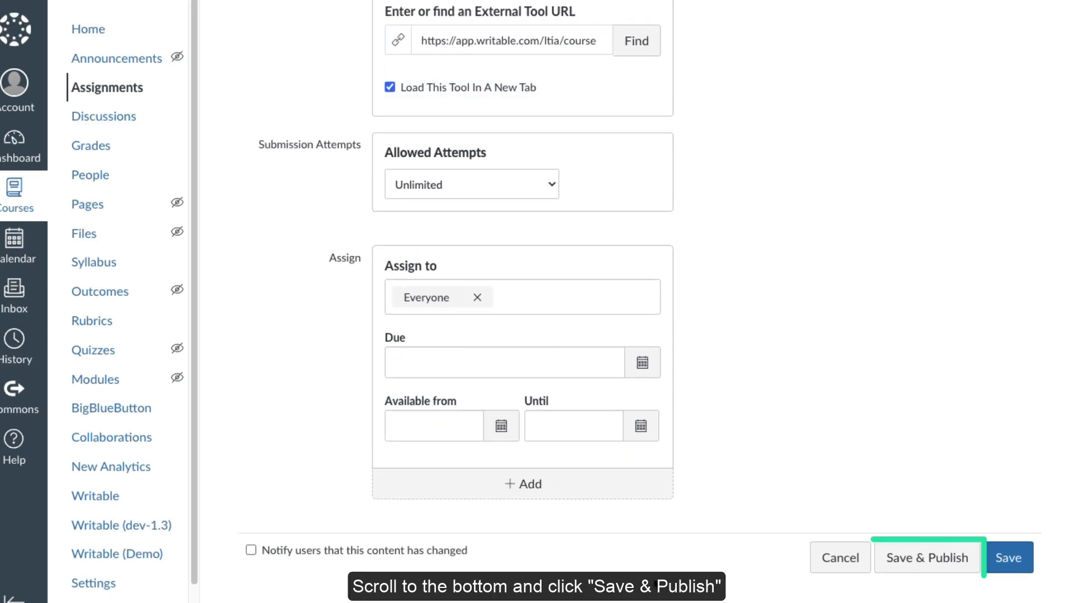
{"action": "left_click", "coordinate": [951, 570]}
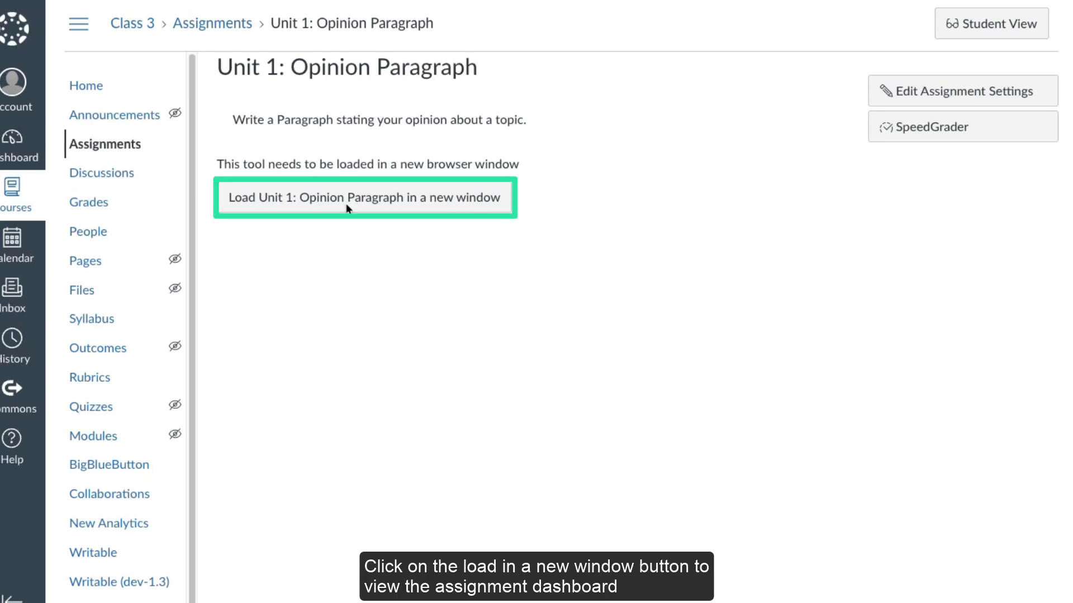
{"action": "left_click", "coordinate": [338, 202]}
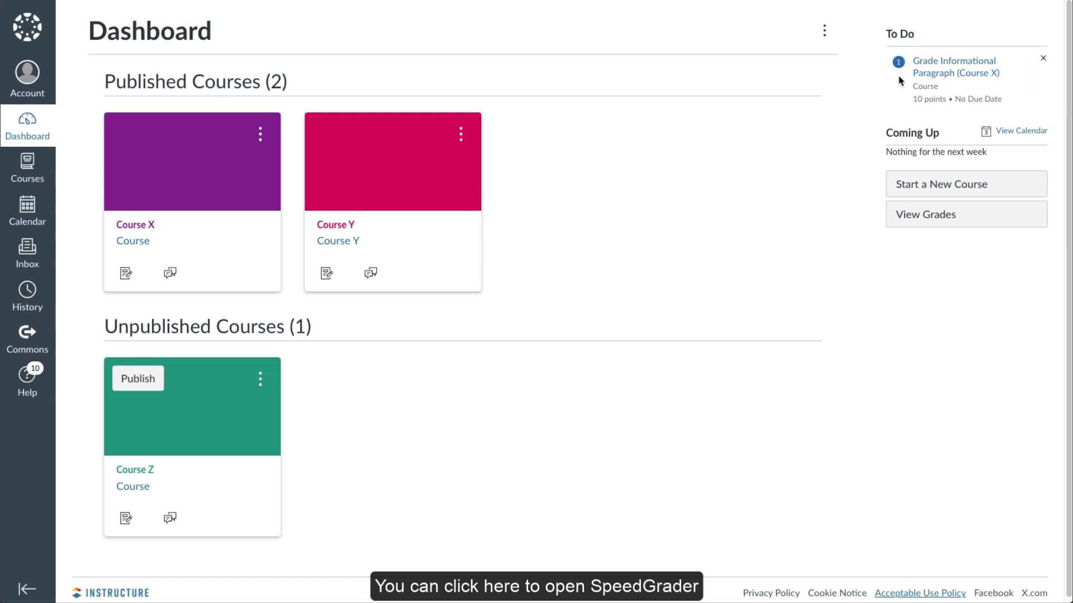
- Open SpeedGrader for Informational Paragraph (Course X) from Course X's Assignments list
{"action": "left_click", "coordinate": [143, 228]}
{"action": "left_click", "coordinate": [132, 131]}
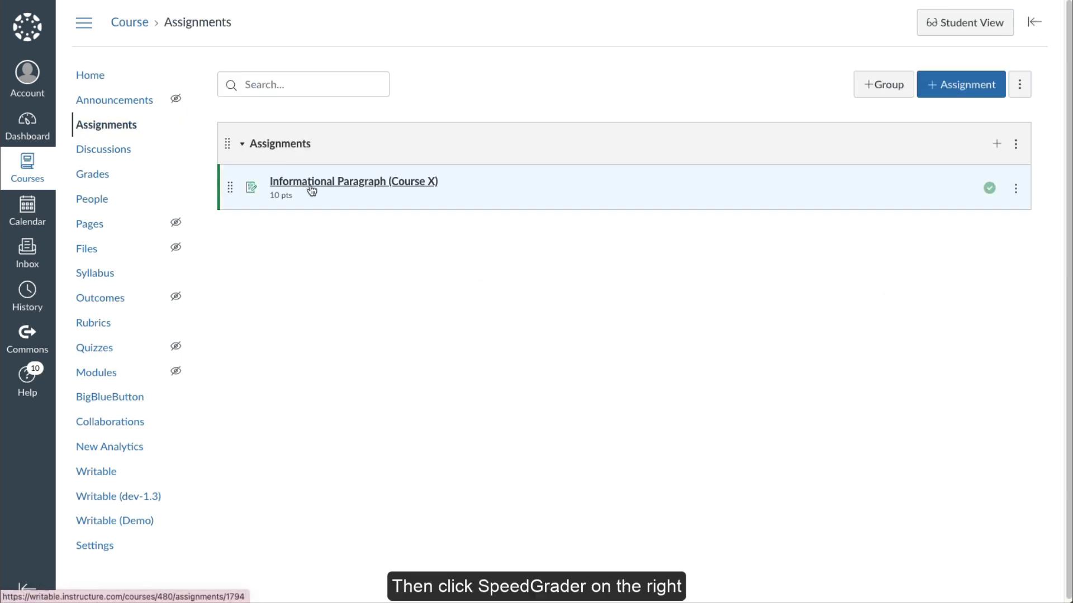
{"action": "left_click", "coordinate": [312, 184]}
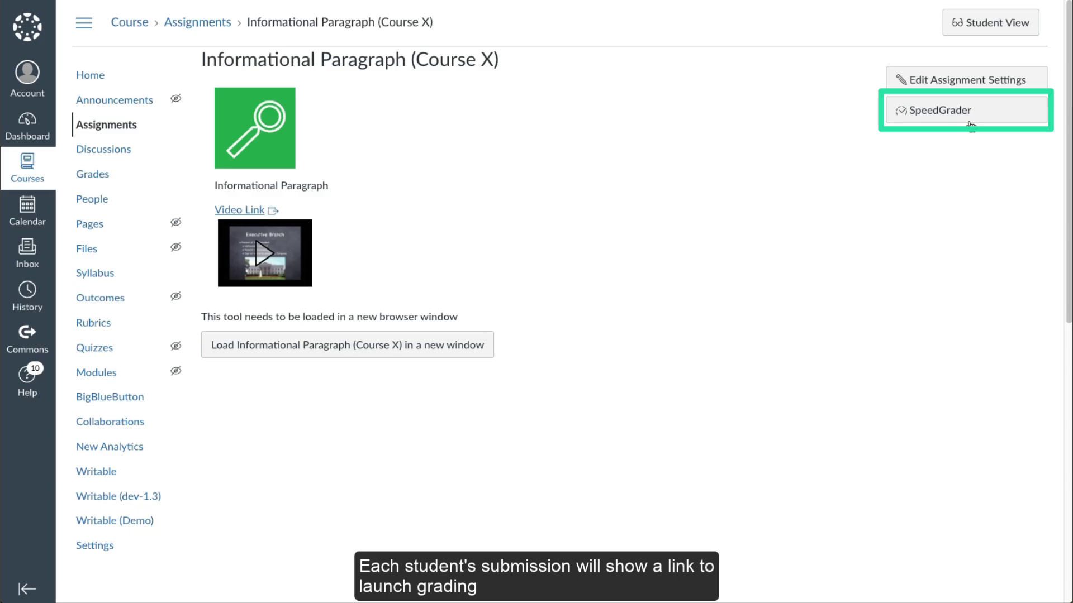
{"action": "left_click", "coordinate": [922, 113]}
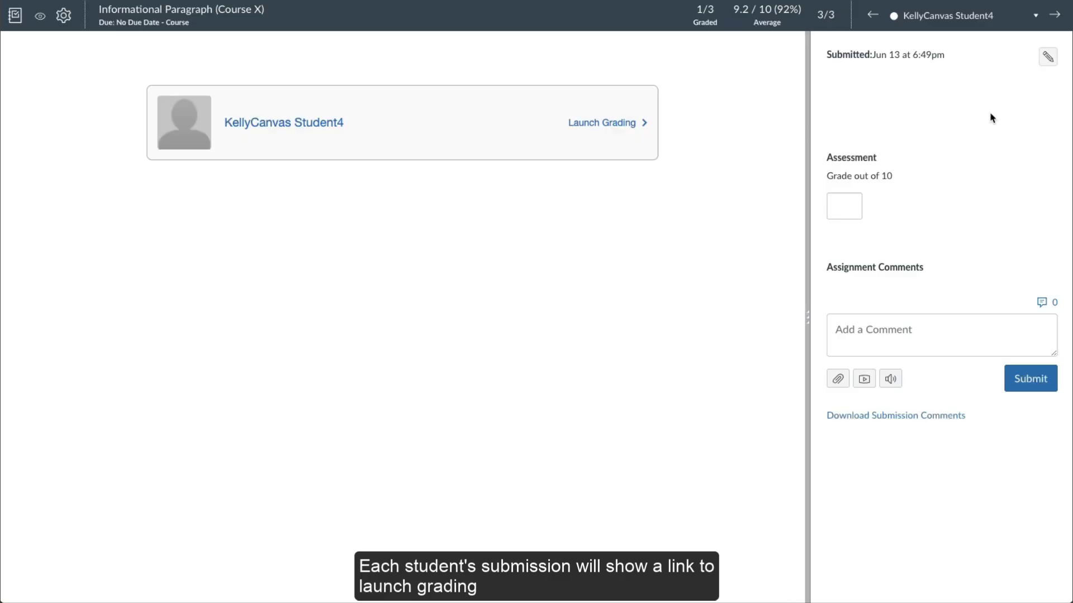
- Launch grading and comment 'Can you include examples here' on the phrase about passing laws
{"action": "left_click", "coordinate": [580, 128]}
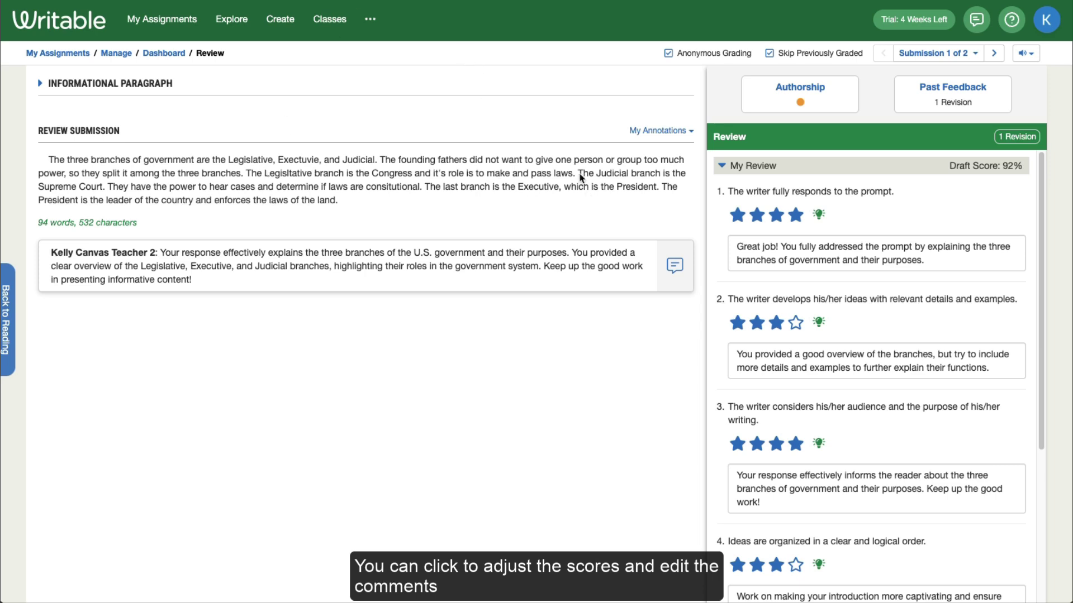
{"action": "left_click_drag", "start_coordinate": [433, 173], "coordinate": [577, 177]}
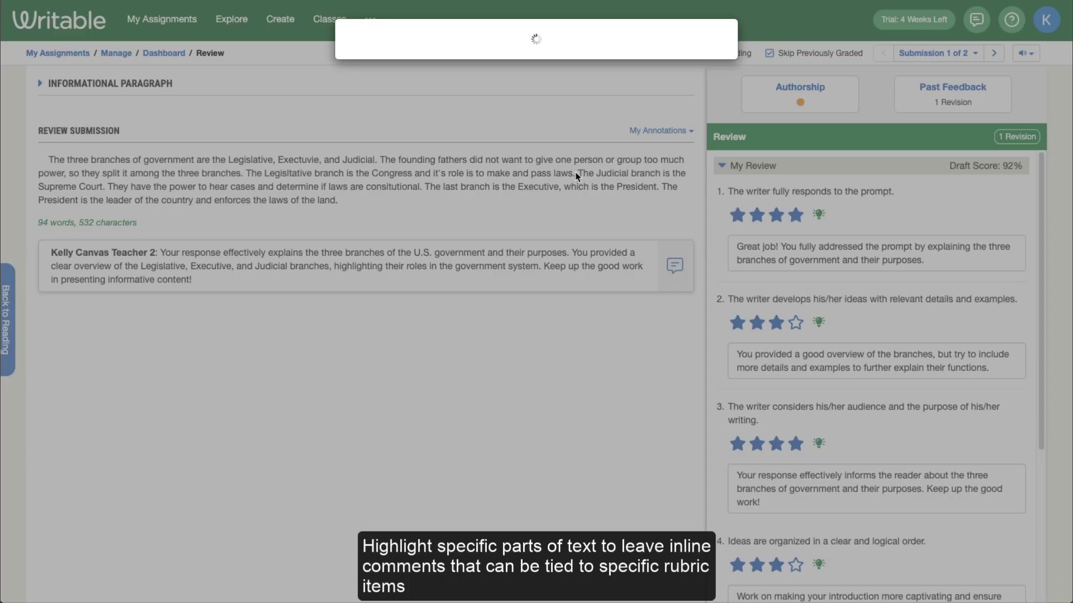
{"action": "left_click", "coordinate": [394, 86]}
{"action": "left_click", "coordinate": [391, 59]}
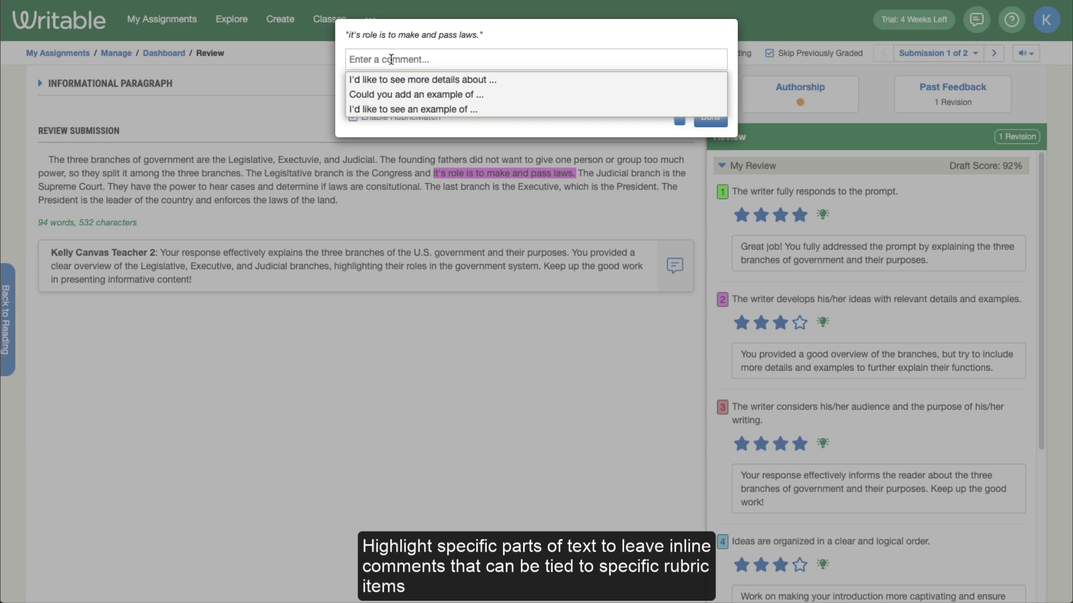
{"action": "type", "text": "Can you include examples here"}
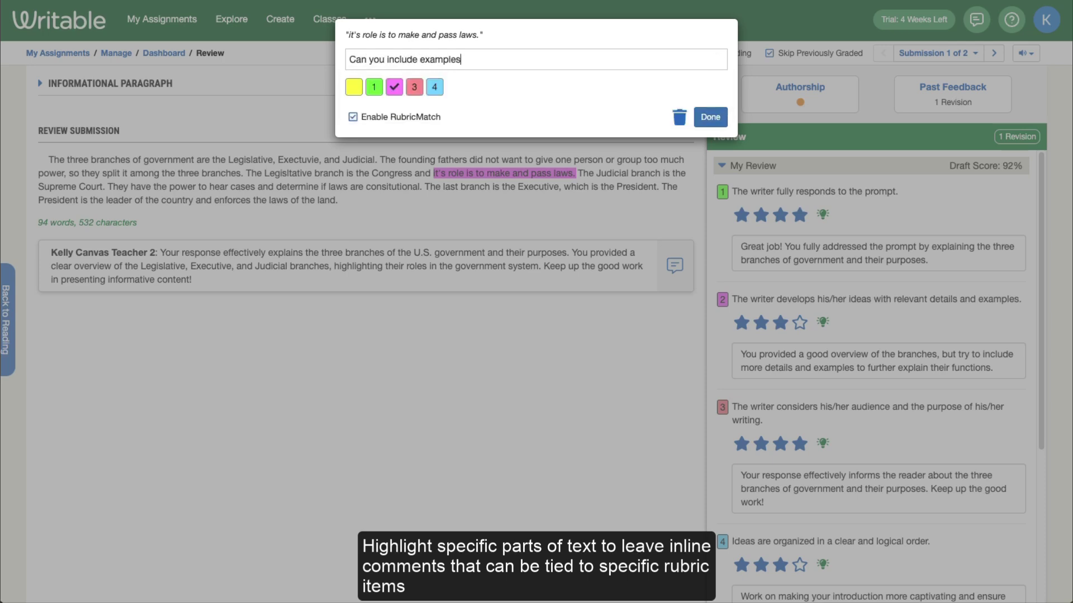
{"action": "key", "text": "Return"}
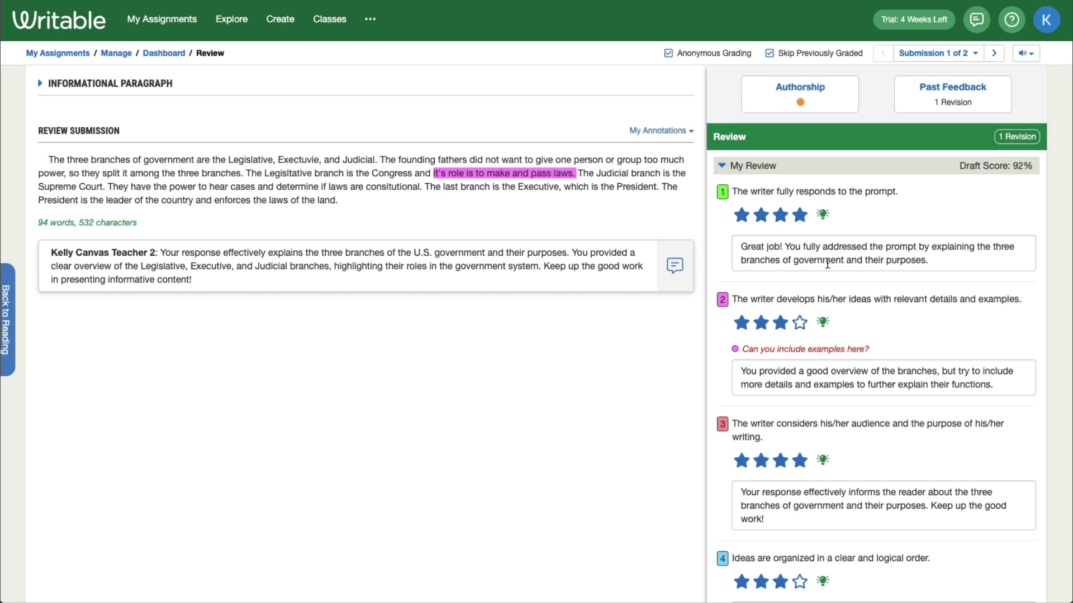
{"action": "scroll", "coordinate": [824, 296], "scroll_direction": "down", "scroll_amount": 3}
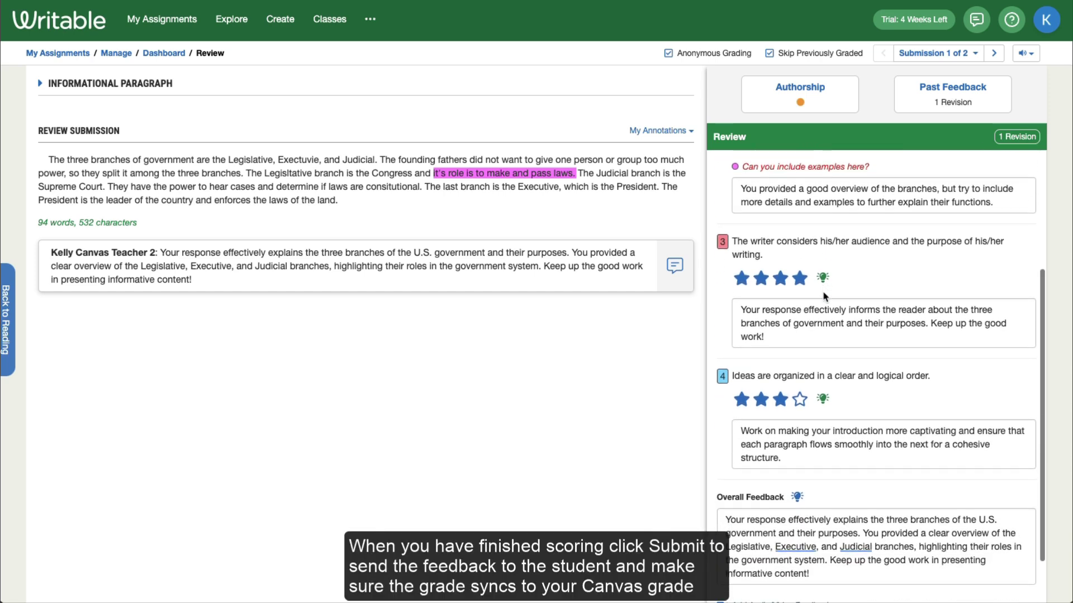
{"action": "scroll", "coordinate": [824, 296], "scroll_direction": "down", "scroll_amount": 1}
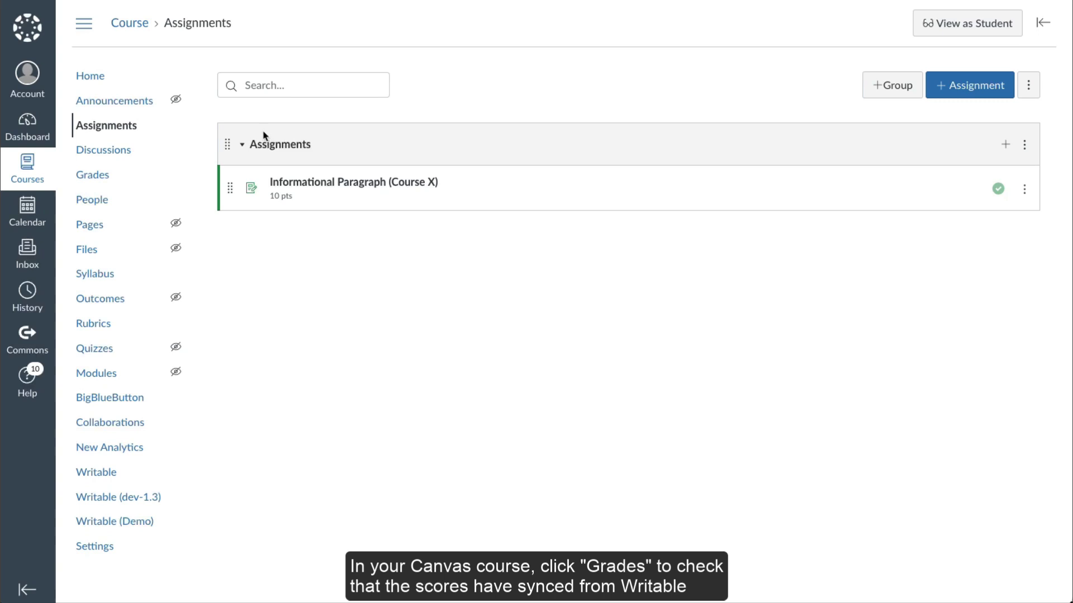
- Open Grades to check the synced Informational Paragraph scores of 9.6 and 8.4
{"action": "left_click", "coordinate": [93, 177]}
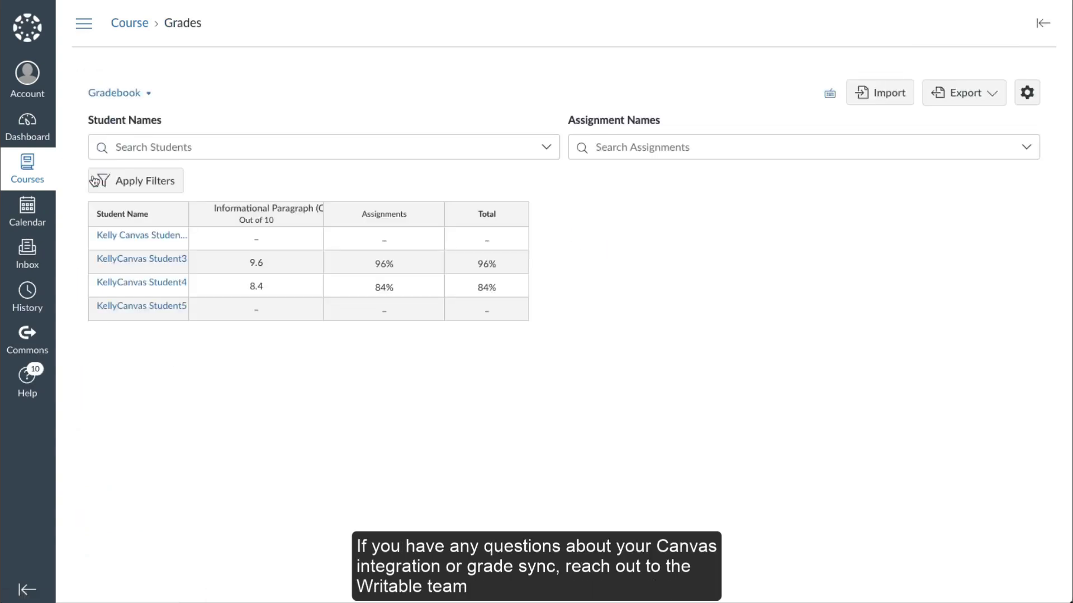